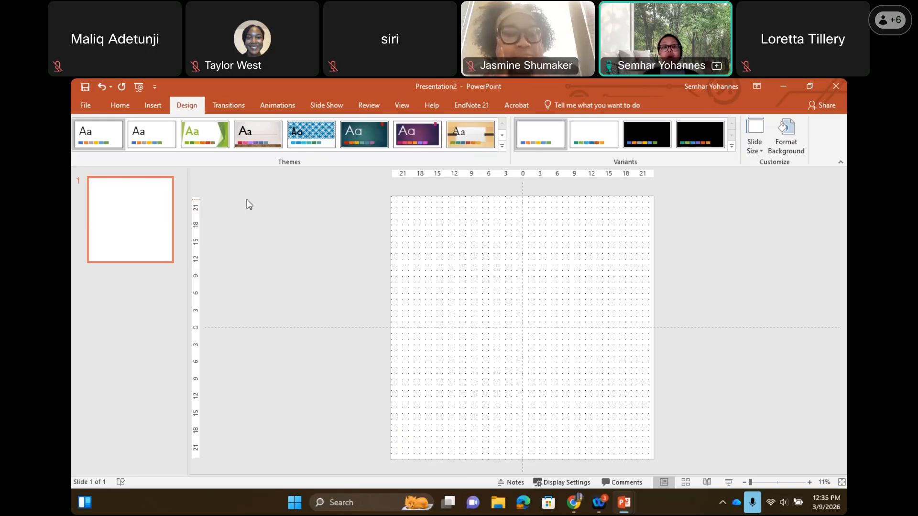
# Draw a rectangle across the top of the slide and widen it on both sides to about 41.7" by 3.5".
pyautogui.click(150, 107)
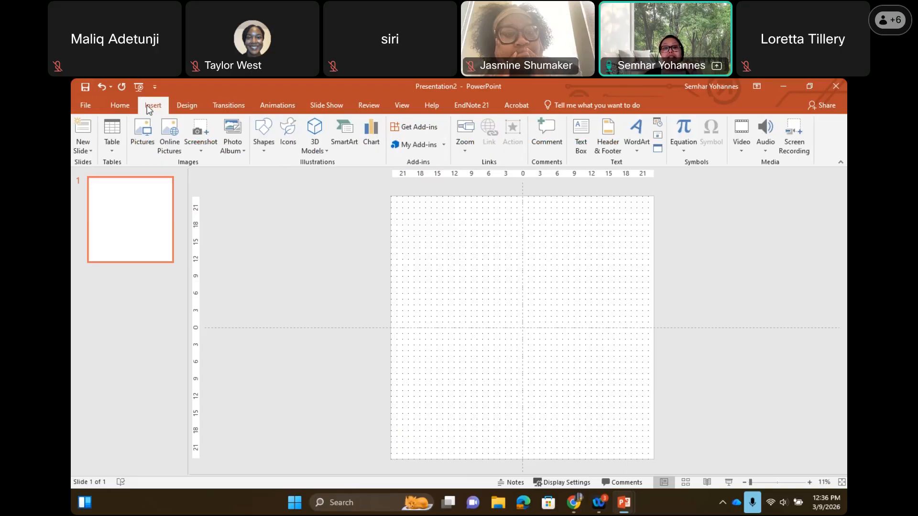
pyautogui.click(259, 151)
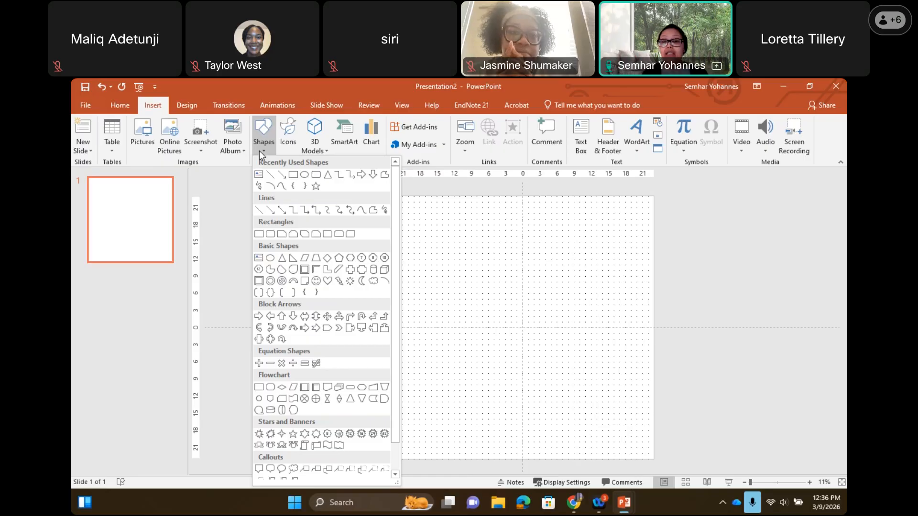
pyautogui.click(293, 174)
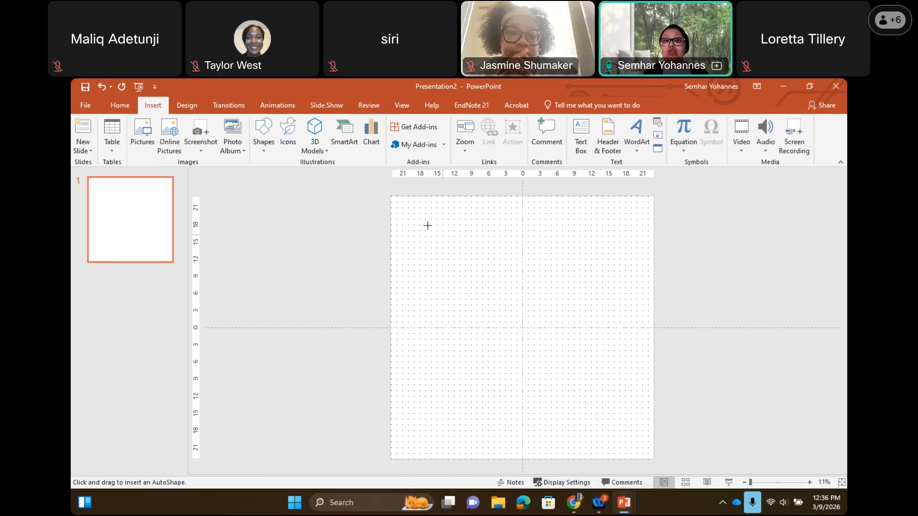
pyautogui.moveTo(414, 219); pyautogui.dragTo(629, 239)
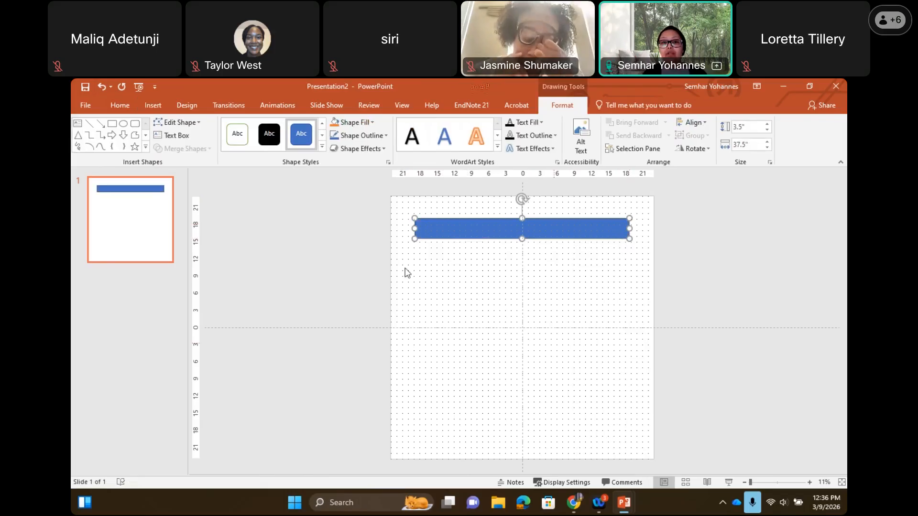
pyautogui.moveTo(414, 229); pyautogui.dragTo(404, 230)
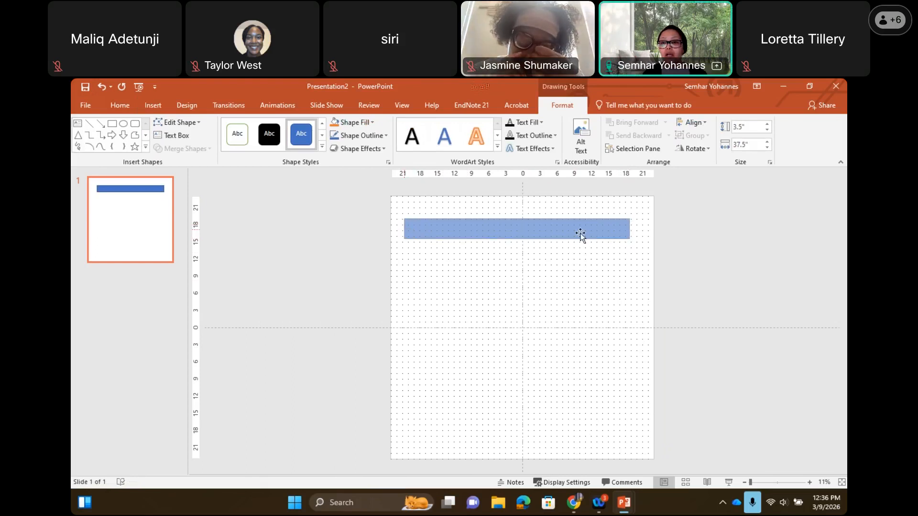
pyautogui.moveTo(630, 228); pyautogui.dragTo(643, 228)
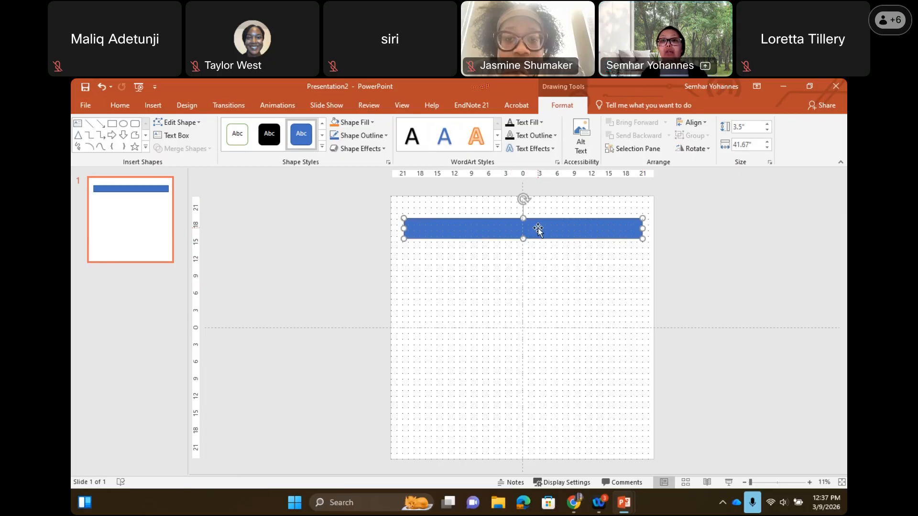
# Give the banner rectangle a solid fill in the lightest blue theme tint and nudge it slightly left.
pyautogui.rightClick(503, 229)
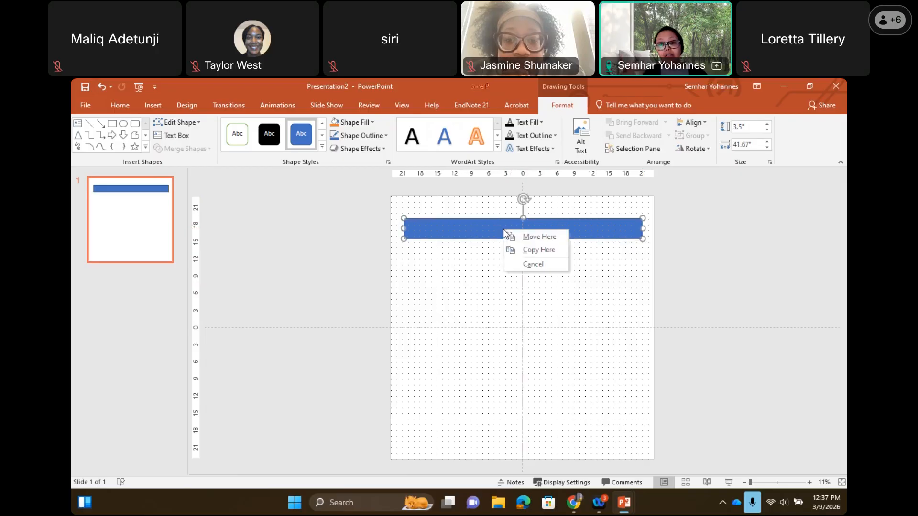
pyautogui.click(468, 229)
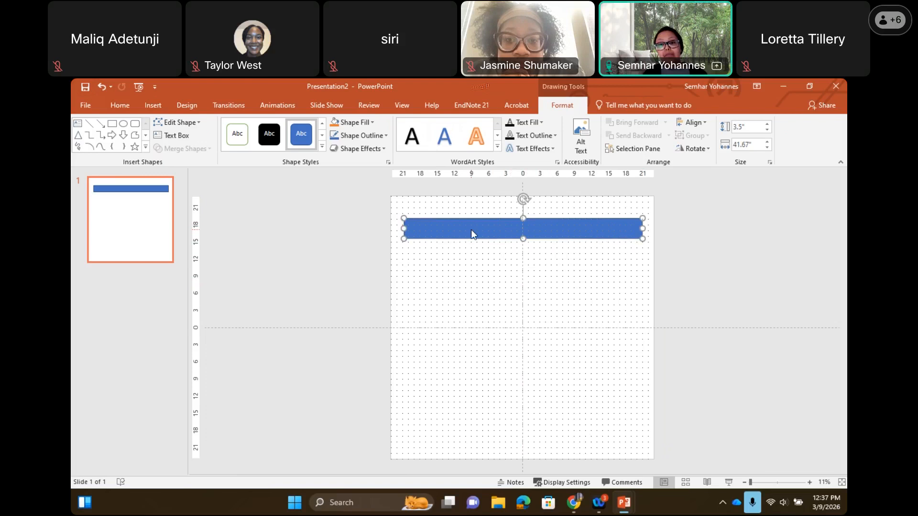
pyautogui.rightClick(472, 234)
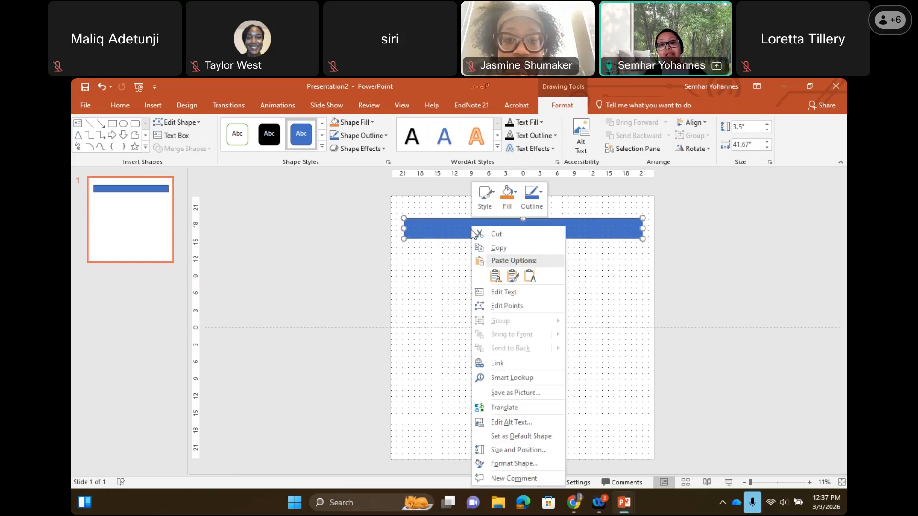
pyautogui.click(520, 463)
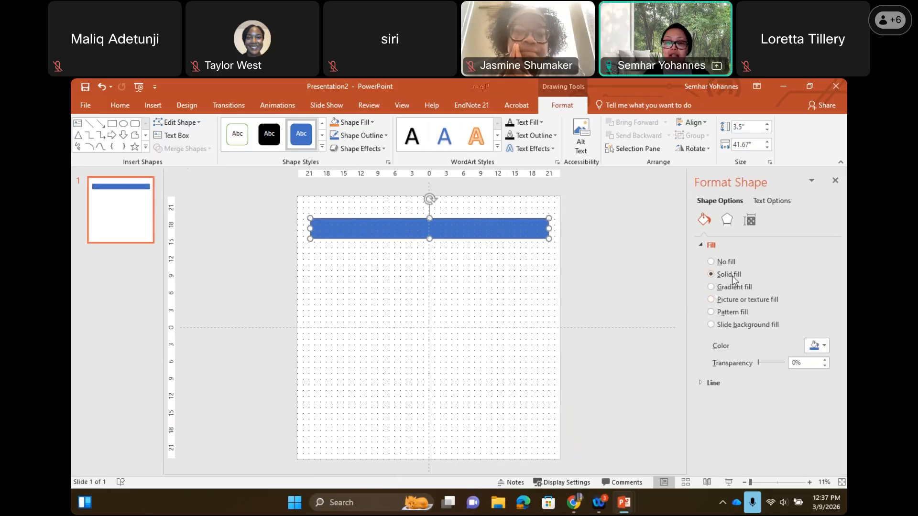
pyautogui.click(813, 347)
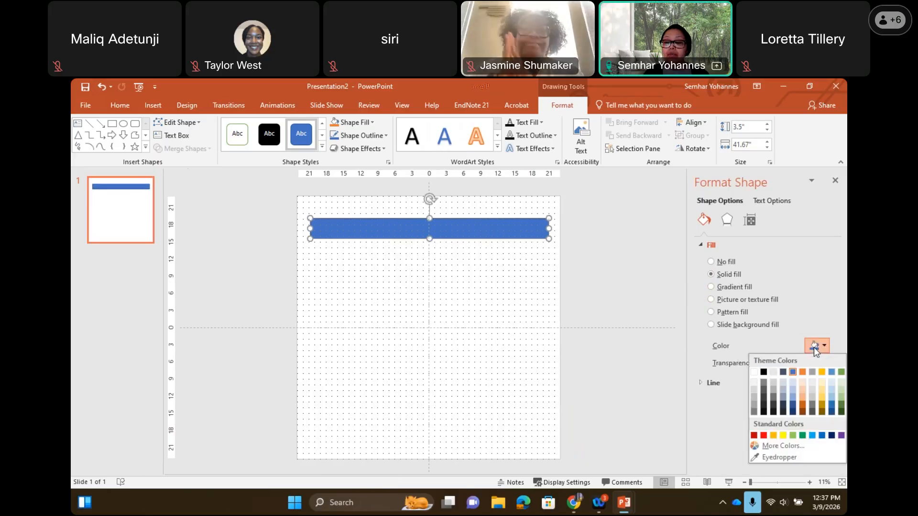
pyautogui.click(791, 383)
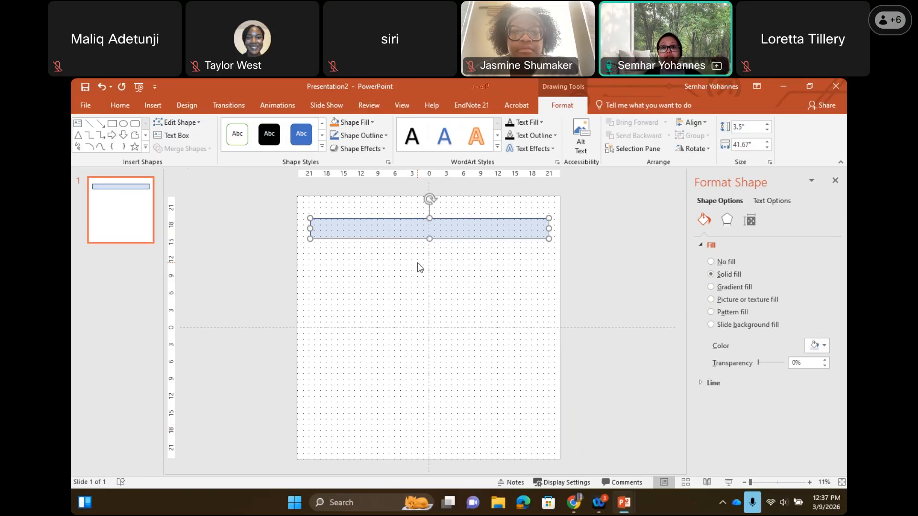
pyautogui.press('Left')
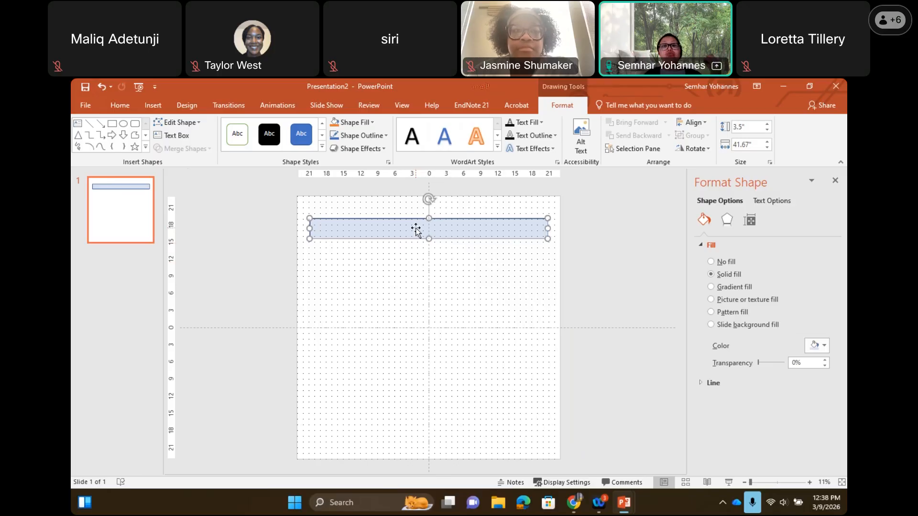
# Open the banner rectangle for text editing and set its text to Arial, size 80, in black.
pyautogui.rightClick(415, 228)
pyautogui.rightClick(386, 229)
pyautogui.press('Escape')
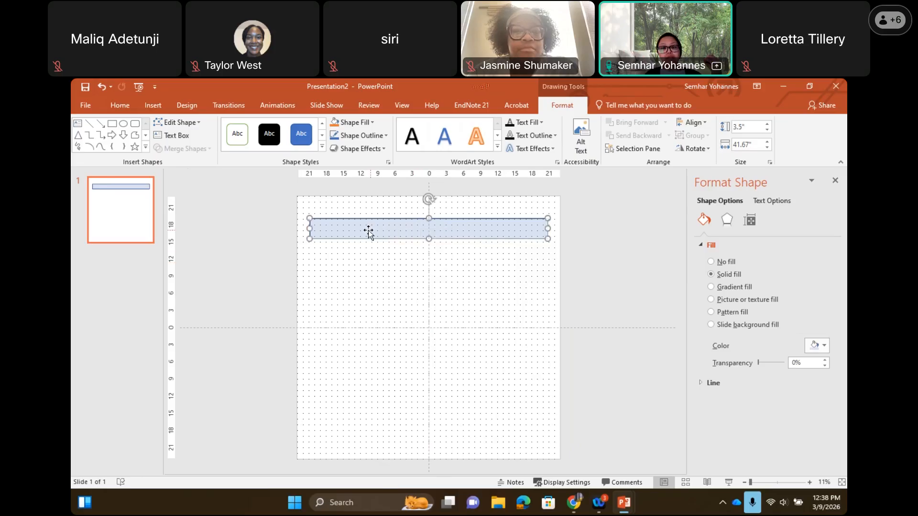
pyautogui.rightClick(363, 234)
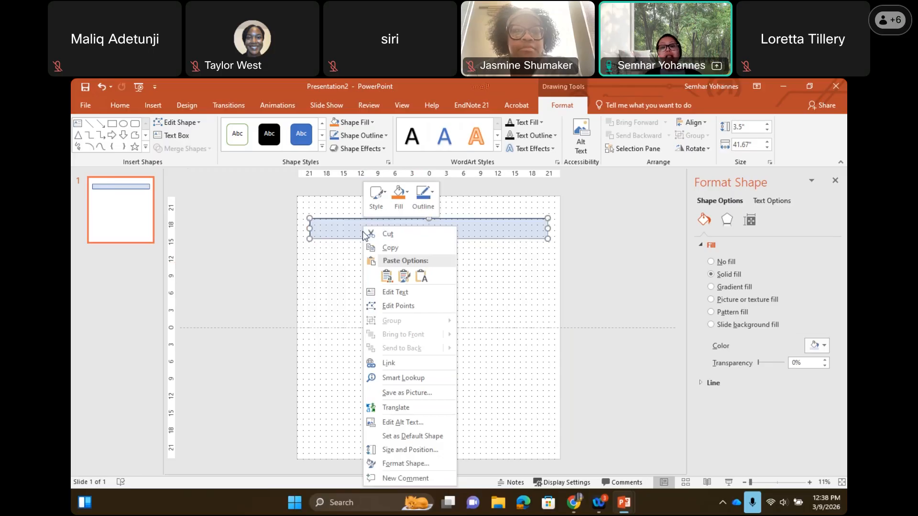
pyautogui.click(400, 294)
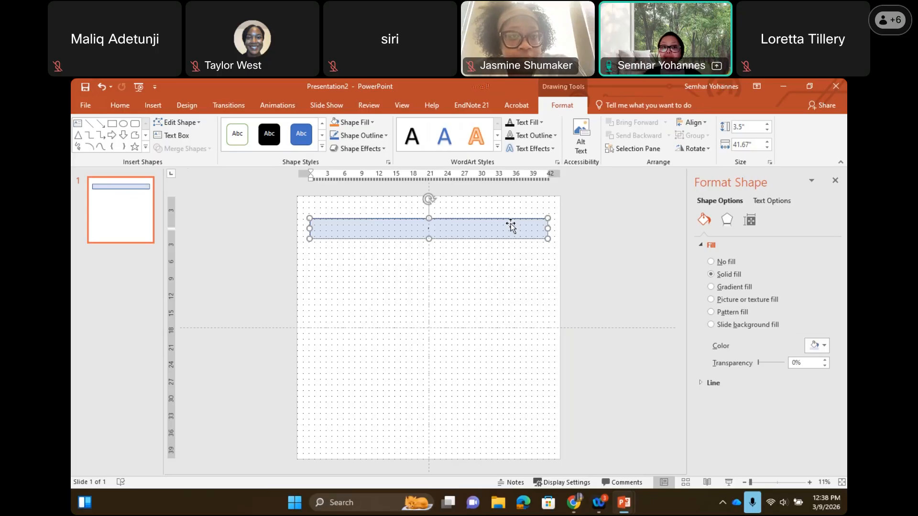
pyautogui.click(109, 105)
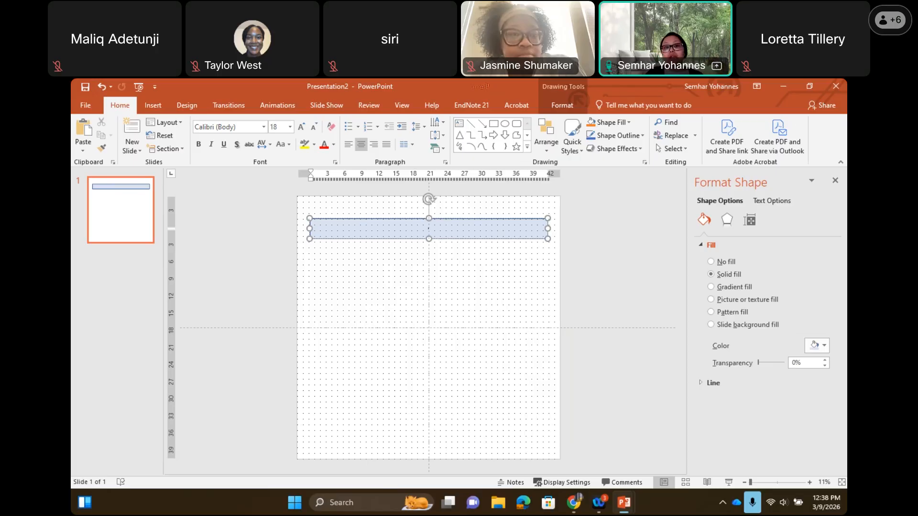
pyautogui.click(290, 127)
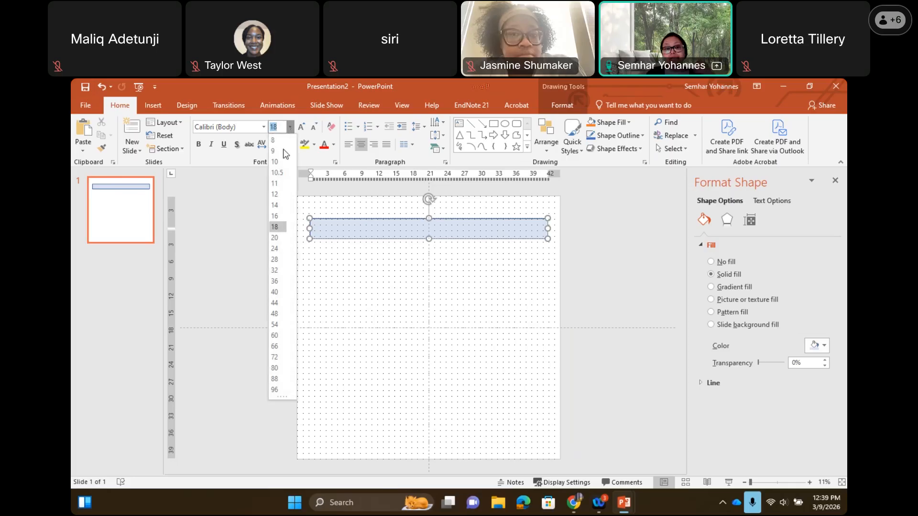
pyautogui.click(279, 369)
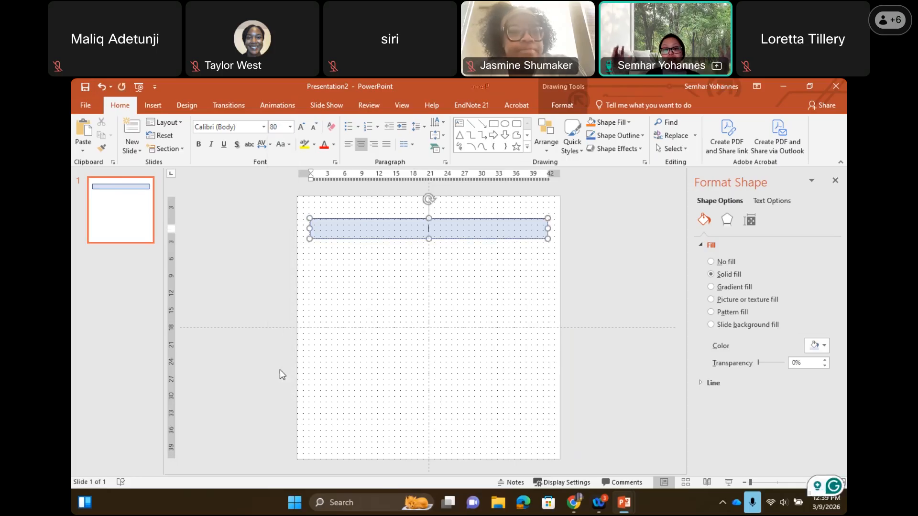
pyautogui.click(332, 145)
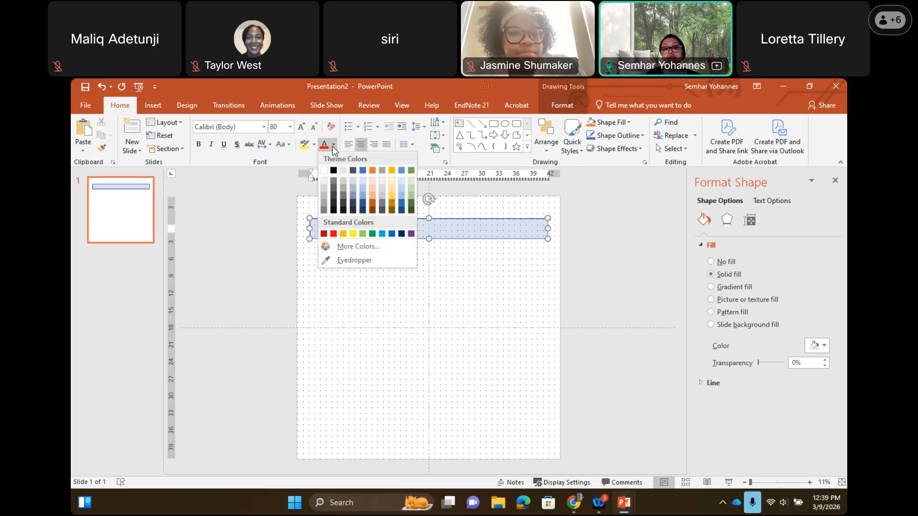
pyautogui.click(333, 170)
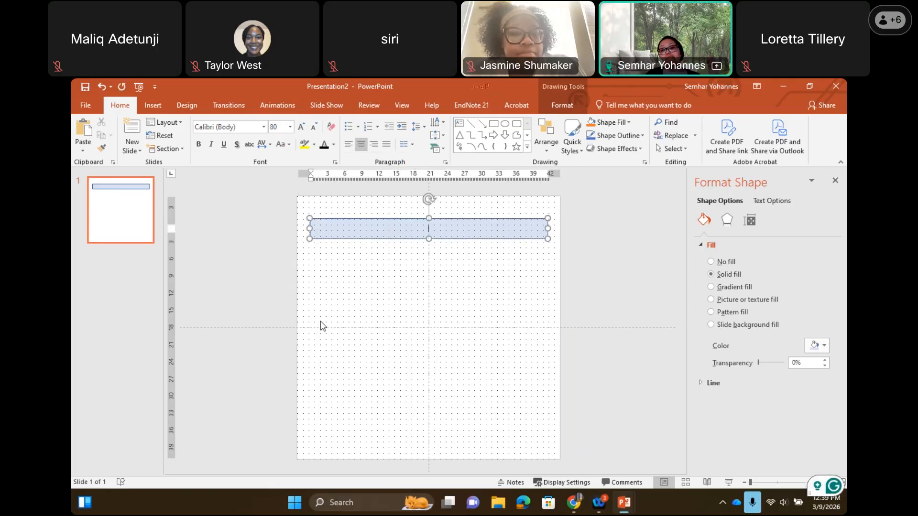
pyautogui.click(265, 128)
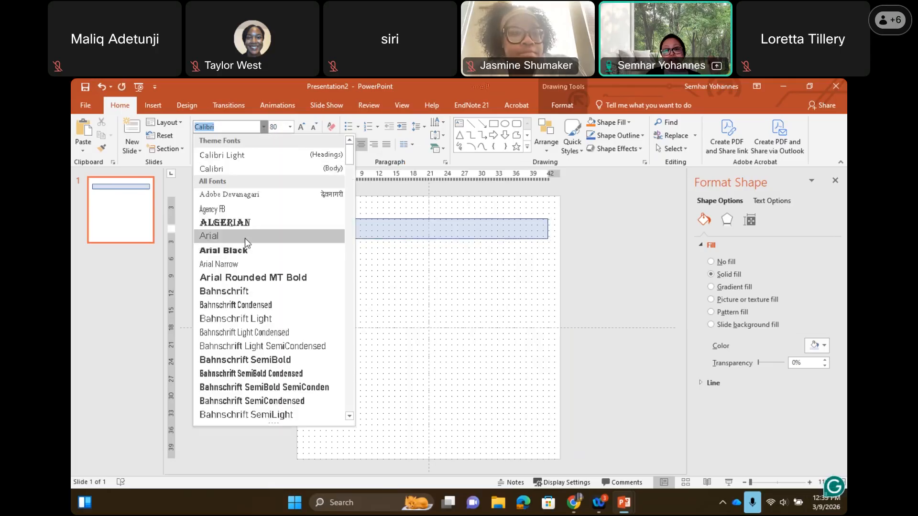
pyautogui.click(244, 238)
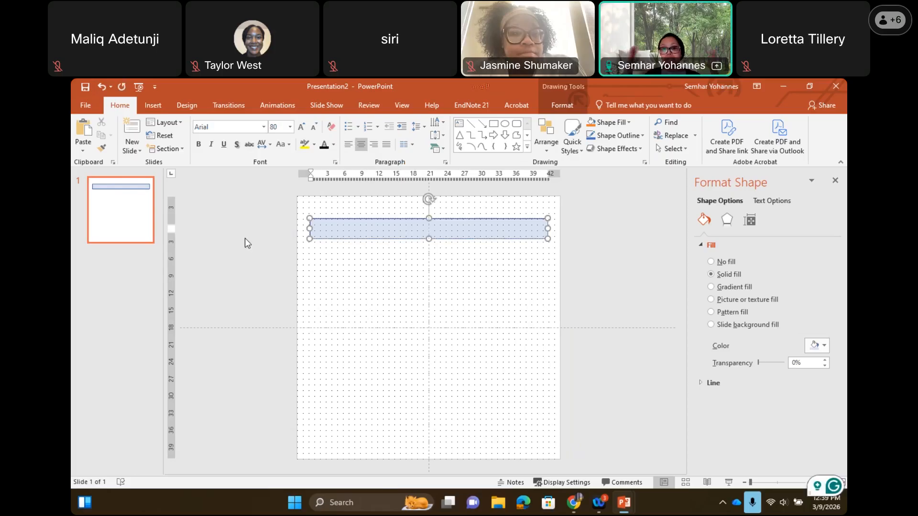
# Enter "Title" as the text of the banner rectangle.
pyautogui.click(429, 230)
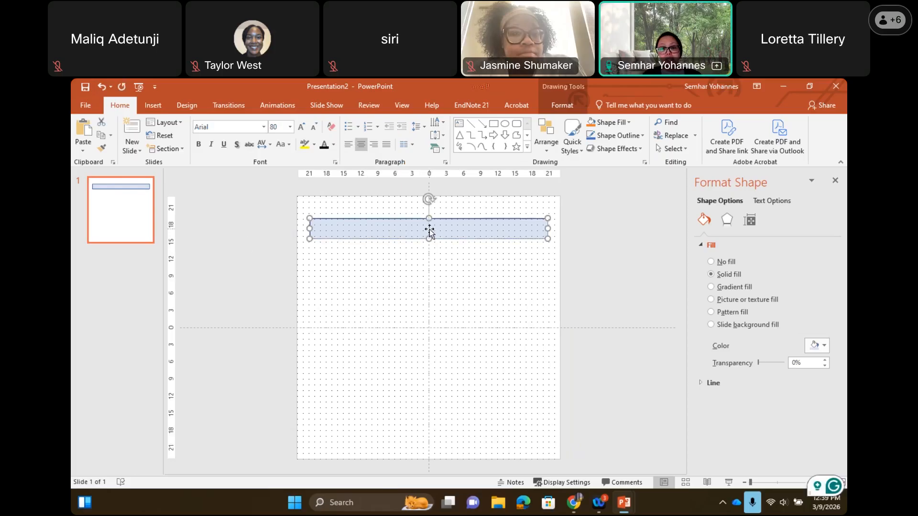
pyautogui.click(429, 231)
pyautogui.write('Title')
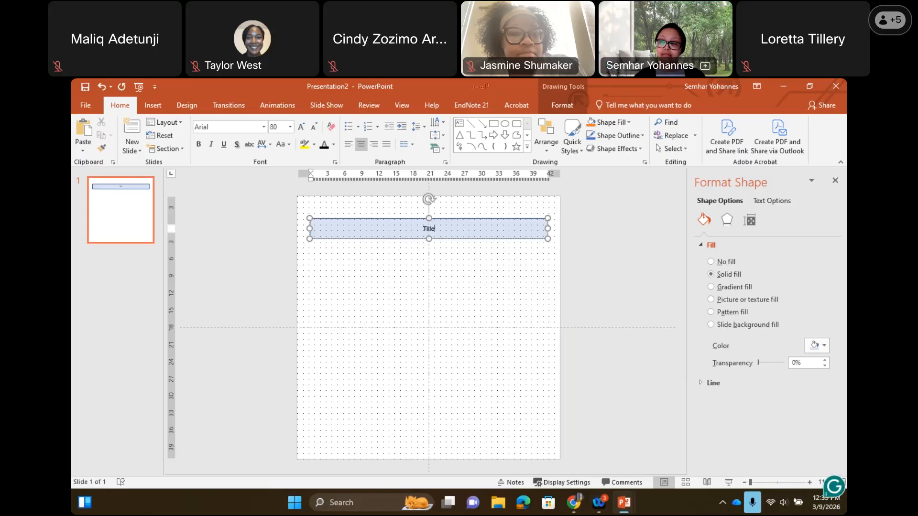
# Add a second line reading "Author" below the title text, at font size 54 in black.
pyautogui.press('Return')
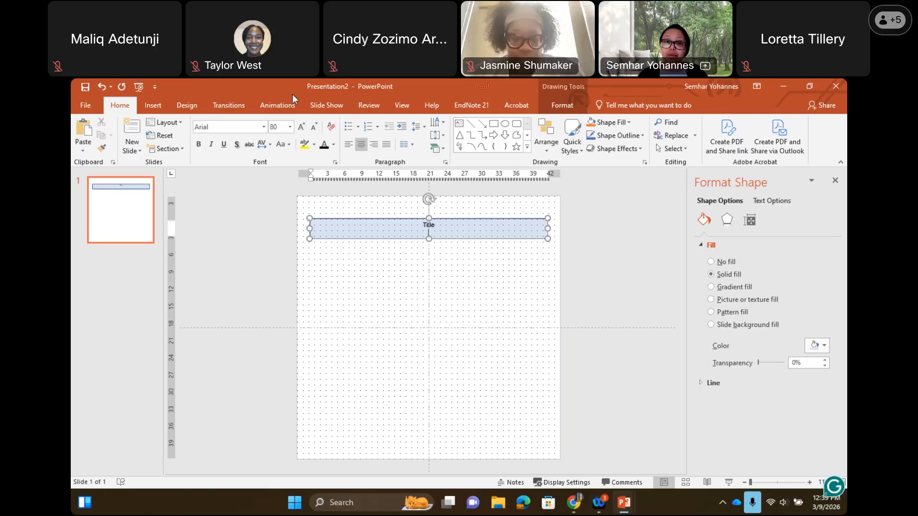
pyautogui.click(289, 126)
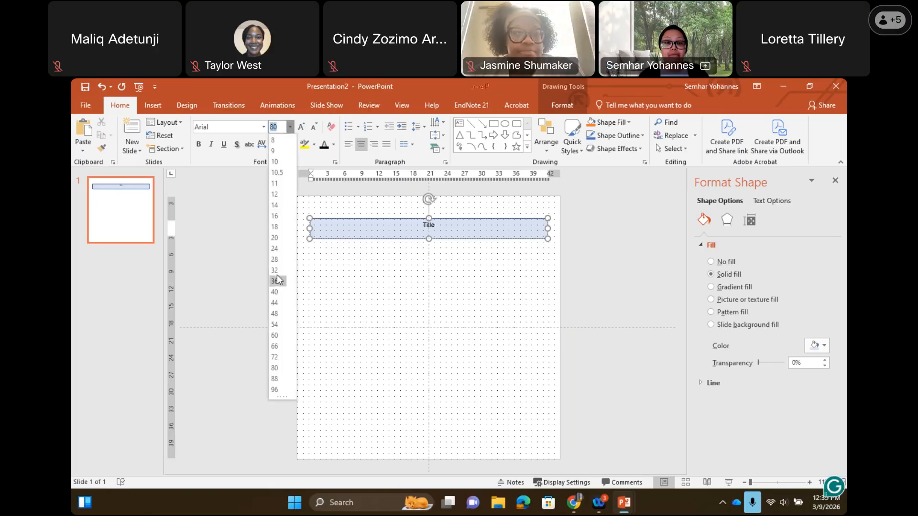
pyautogui.click(276, 325)
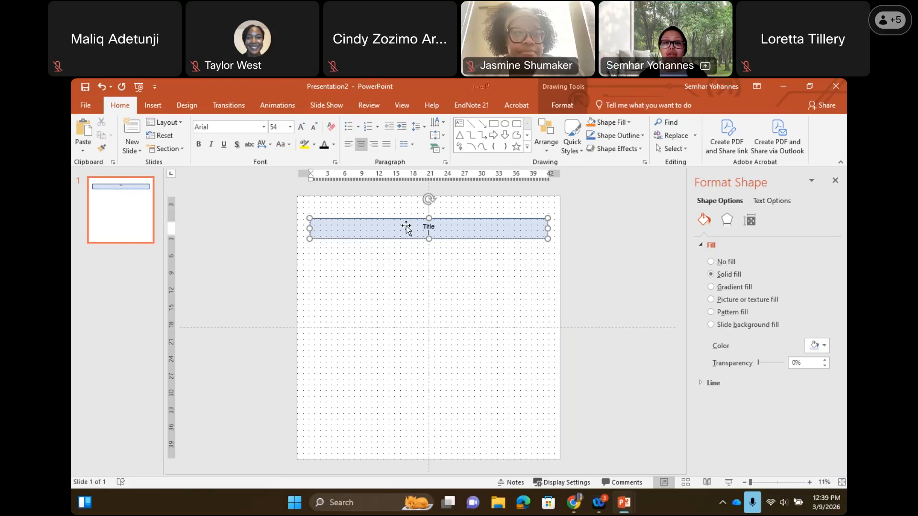
pyautogui.click(334, 145)
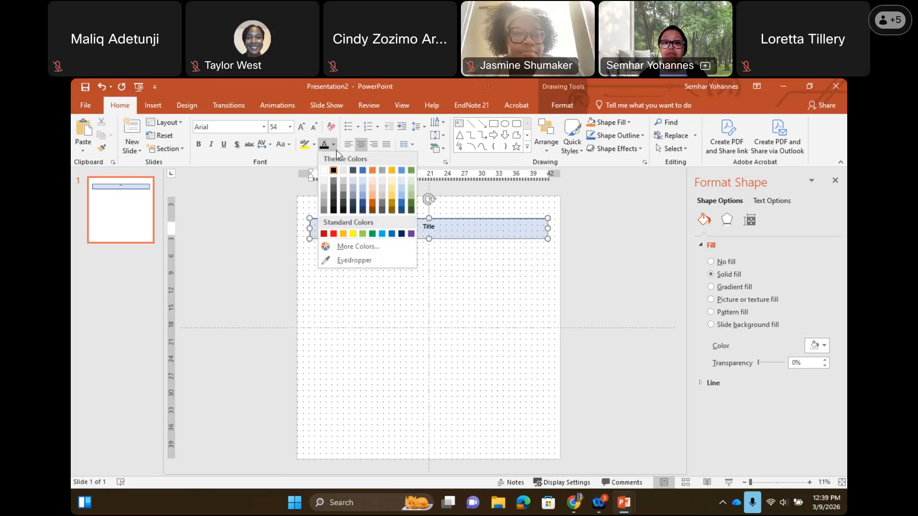
pyautogui.click(334, 171)
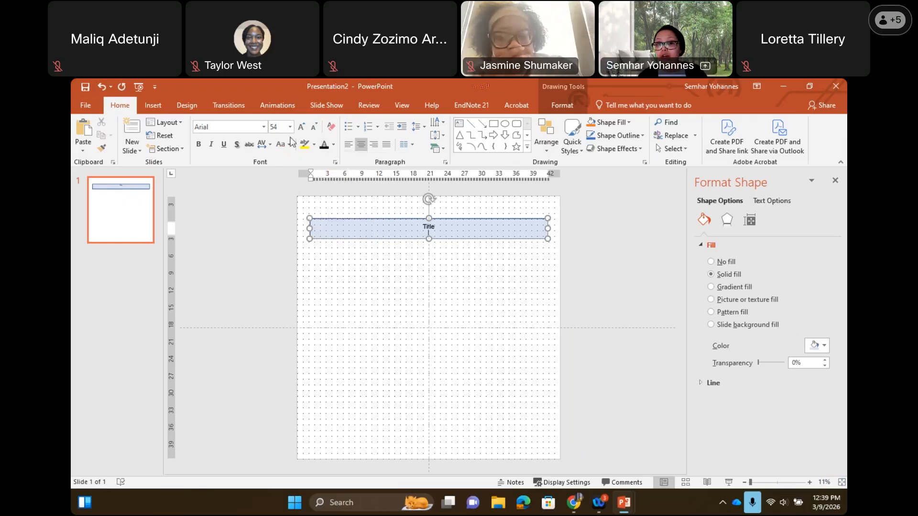
pyautogui.click(263, 127)
pyautogui.click(228, 128)
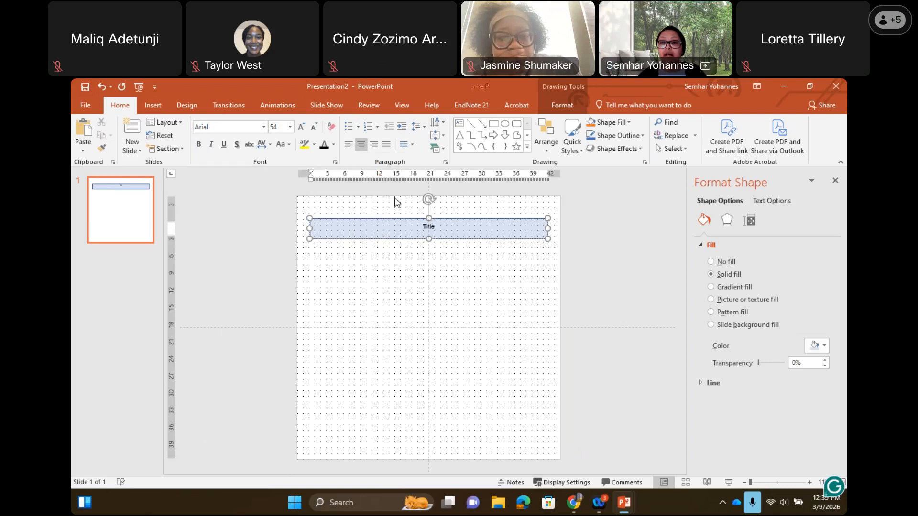
pyautogui.press('Return')
pyautogui.write('Author')
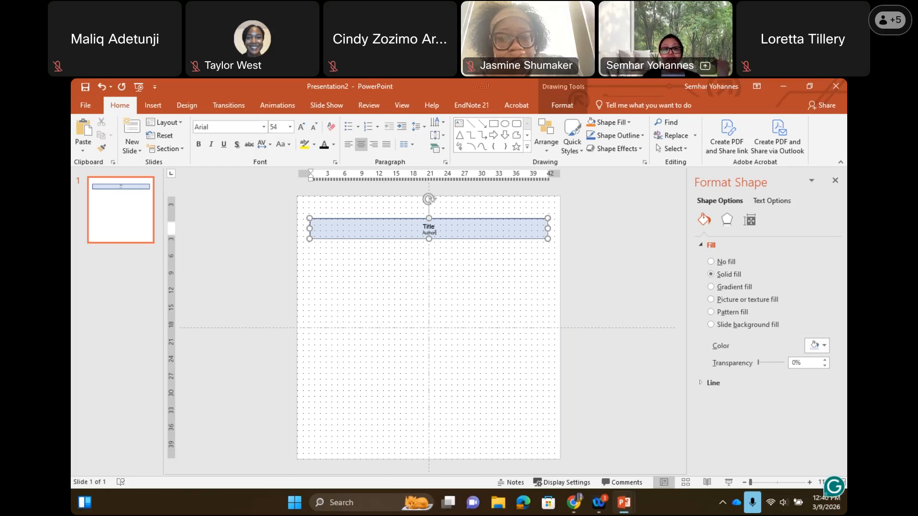
# Draw a small rectangle below the banner, near the left edge of the slide, as a section heading box.
pyautogui.click(153, 106)
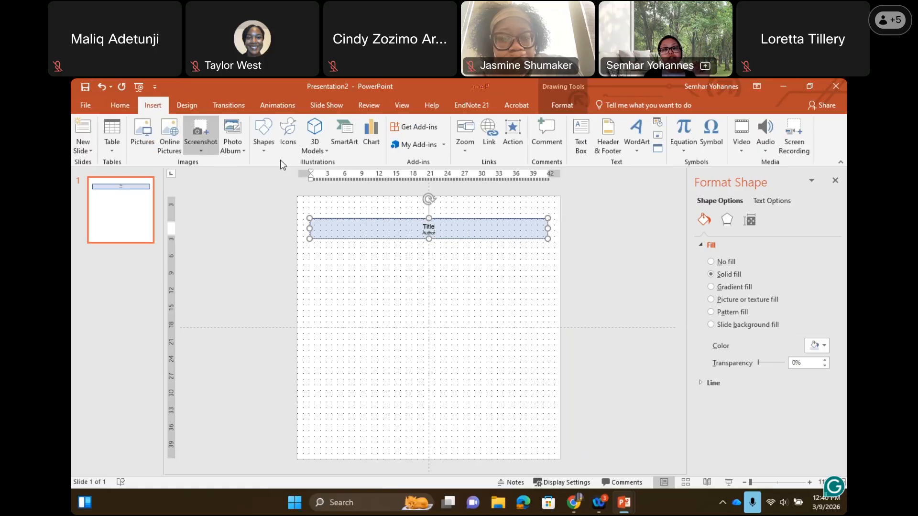
pyautogui.click(259, 147)
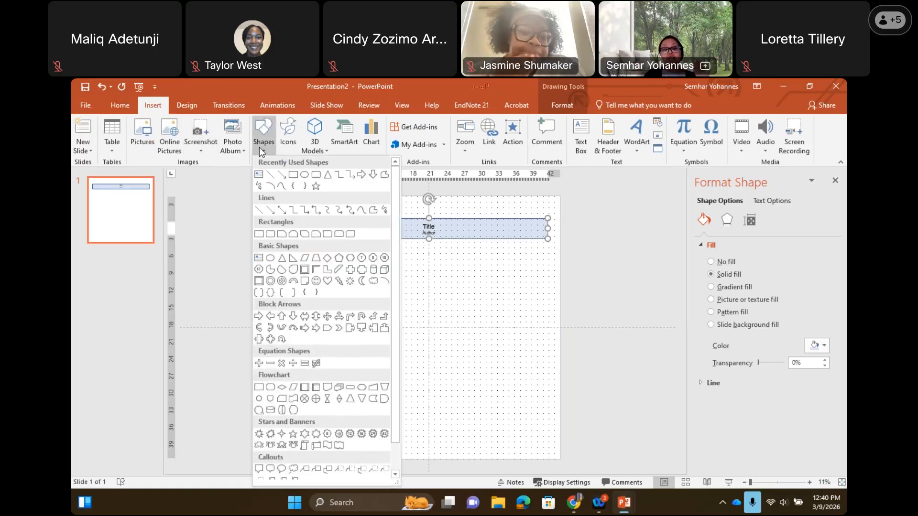
pyautogui.click(293, 175)
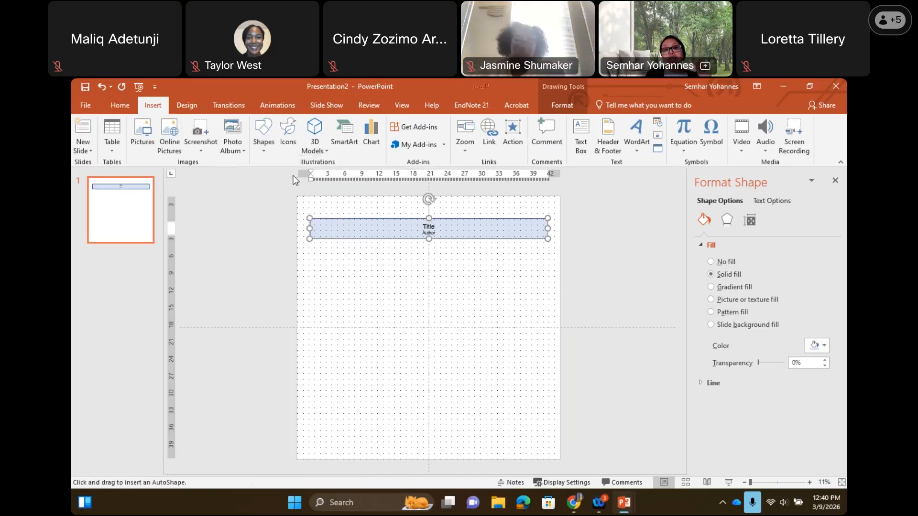
pyautogui.moveTo(314, 257); pyautogui.dragTo(369, 275)
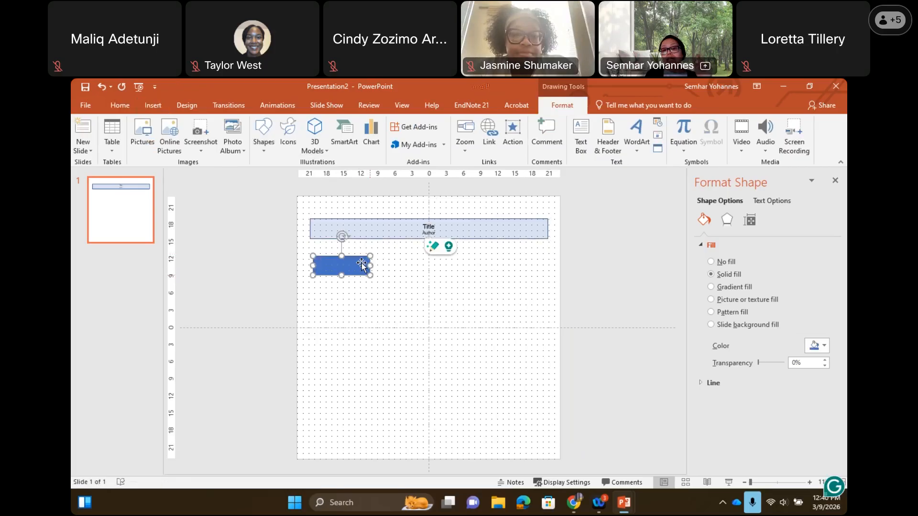